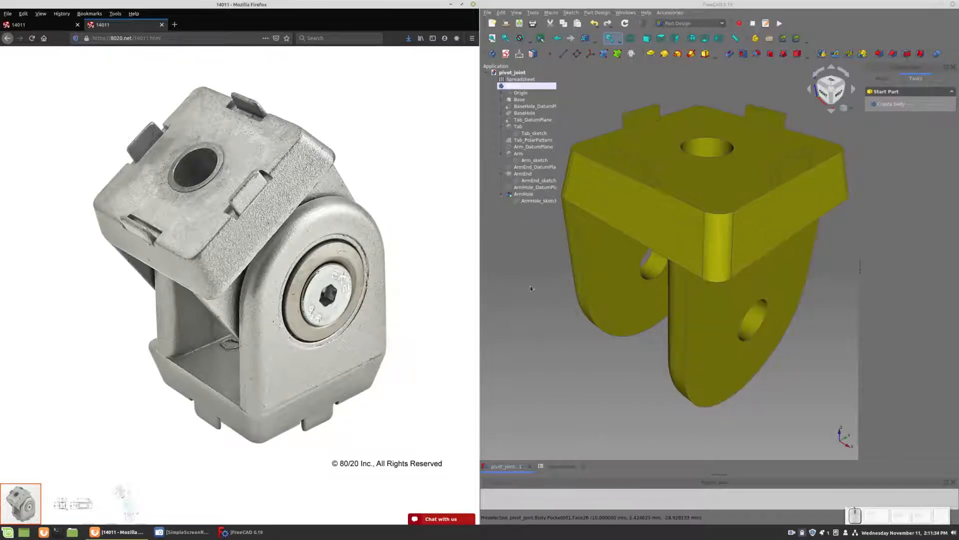
- Switch from the Part Design workbench to the A2plus assembly workbench
left_click(702, 23)
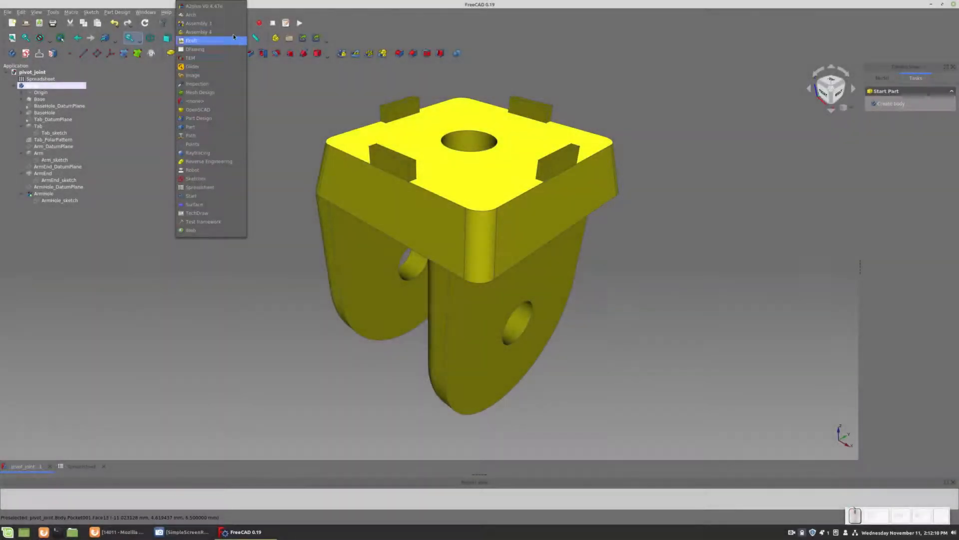
left_click(277, 116)
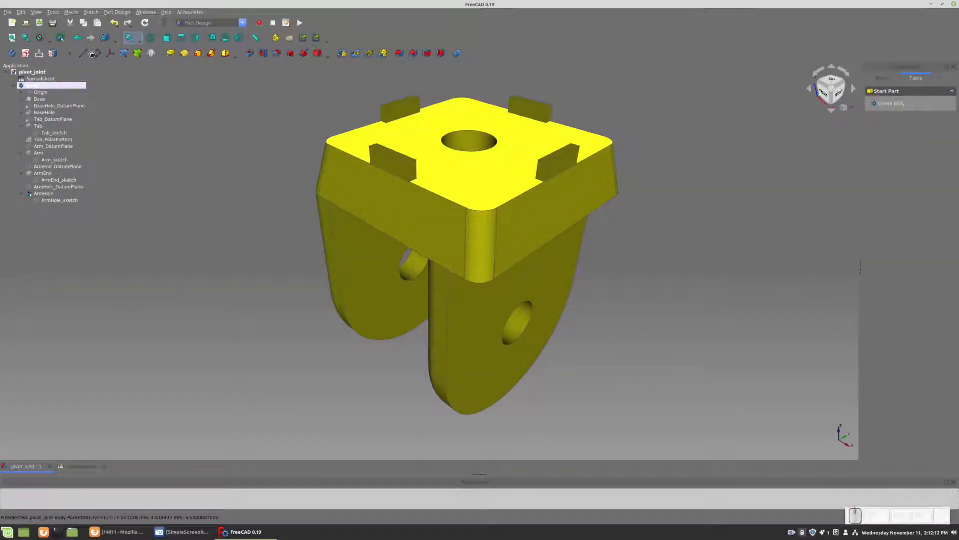
left_click(53, 12)
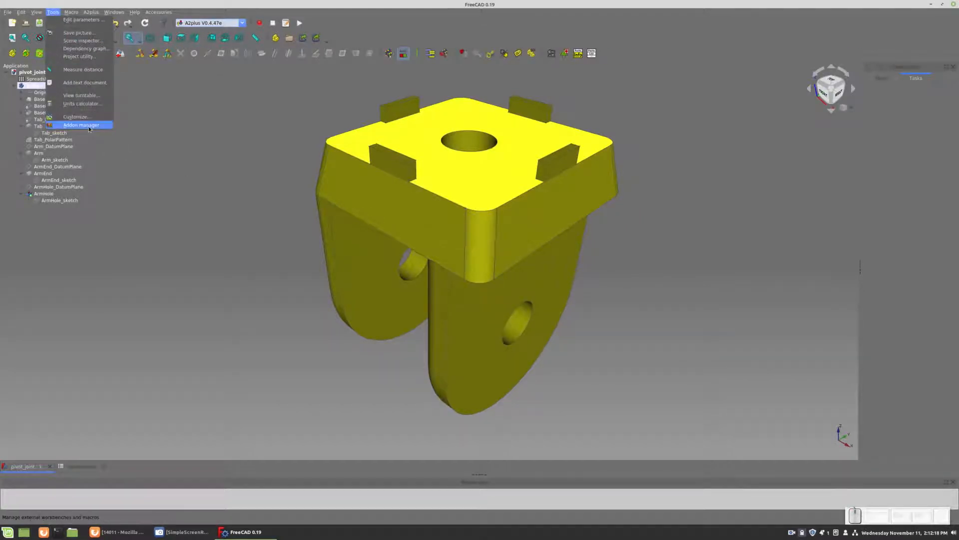
left_click(214, 125)
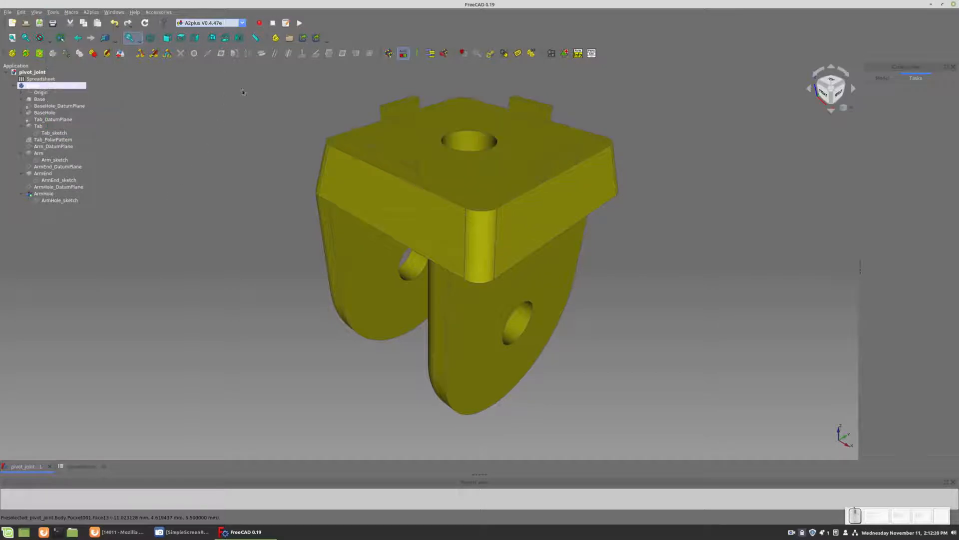
- Create a new empty document for the assembly and save it as pivot_joint_assembly
left_click(12, 23)
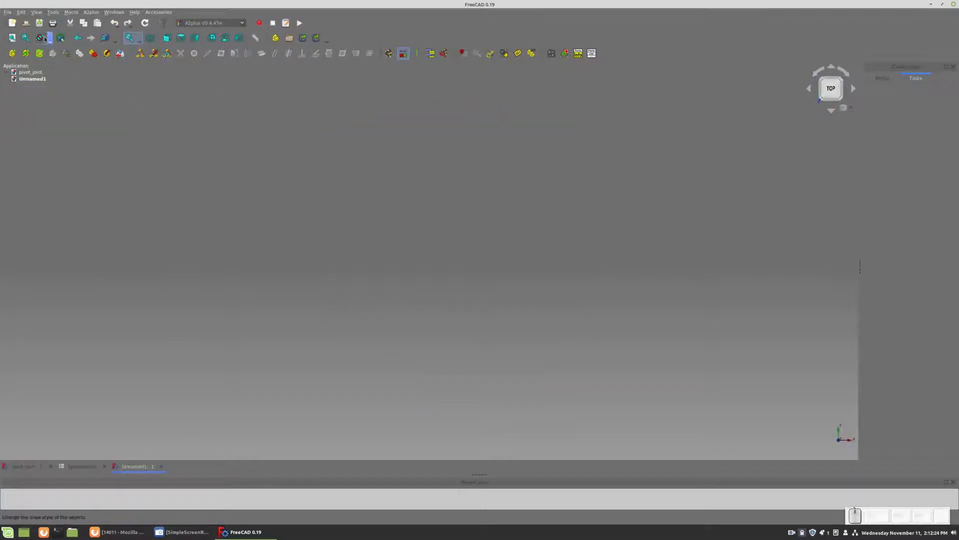
left_click(12, 53)
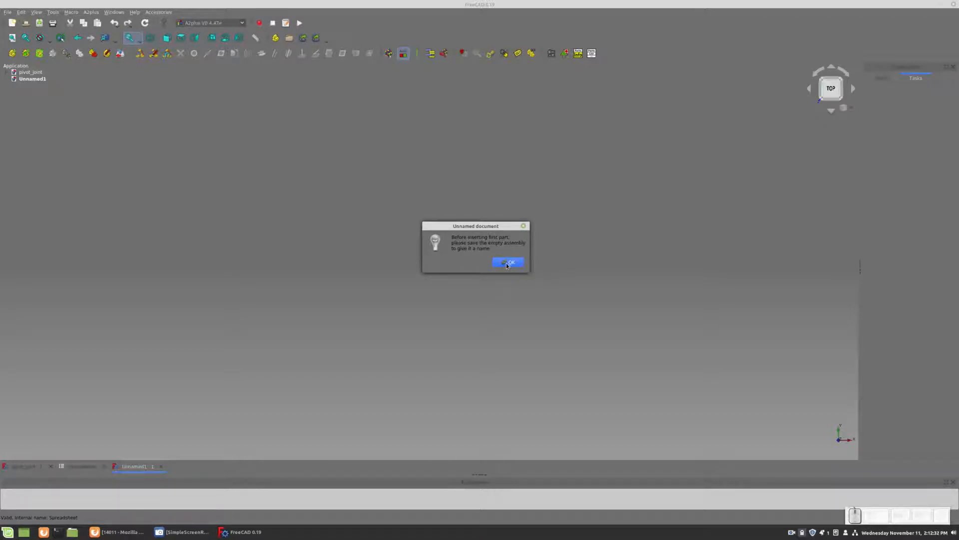
left_click(506, 264)
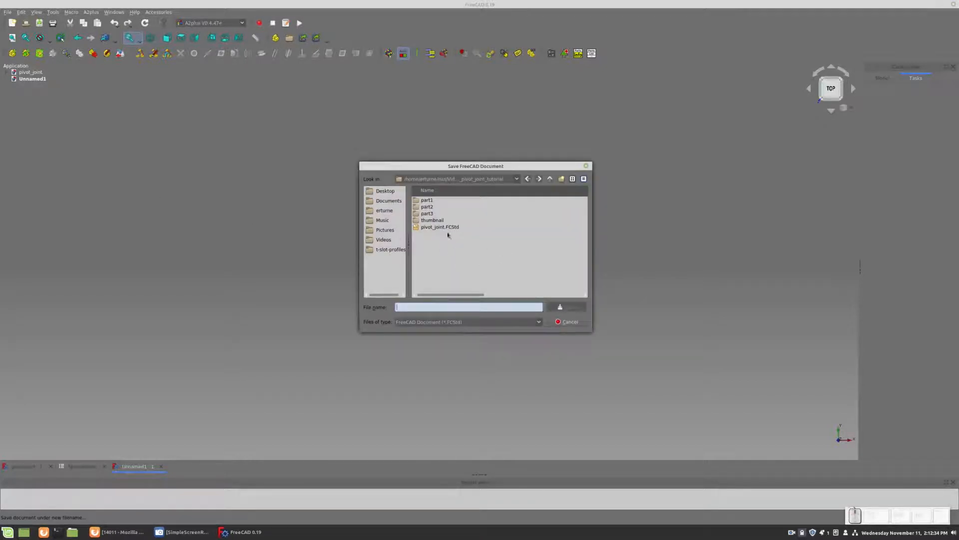
left_click(430, 307)
type("pivot")
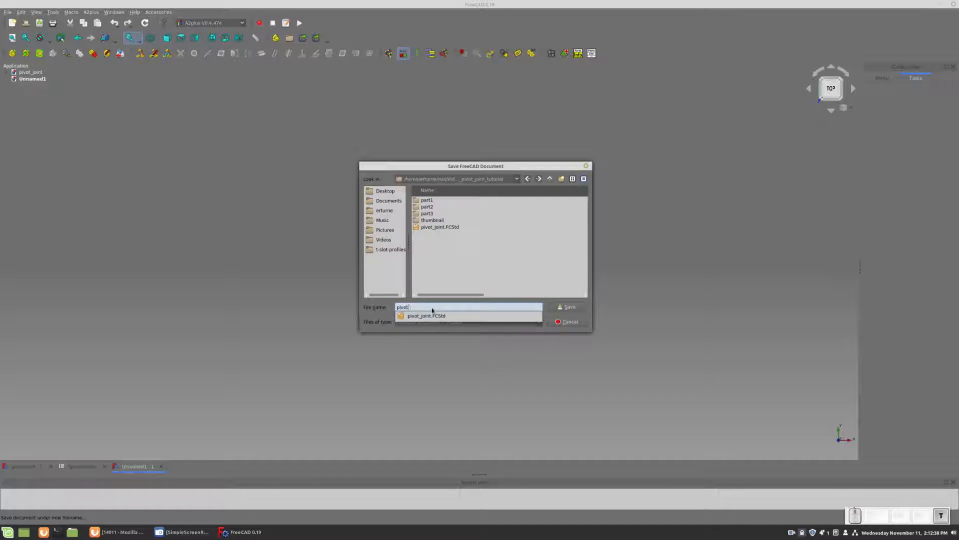
type("_joint_assembly")
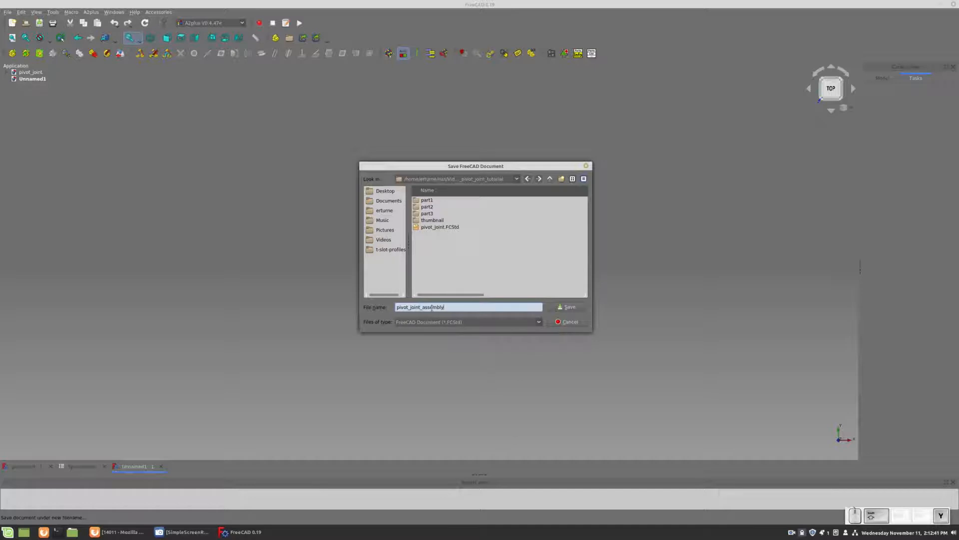
key("Return")
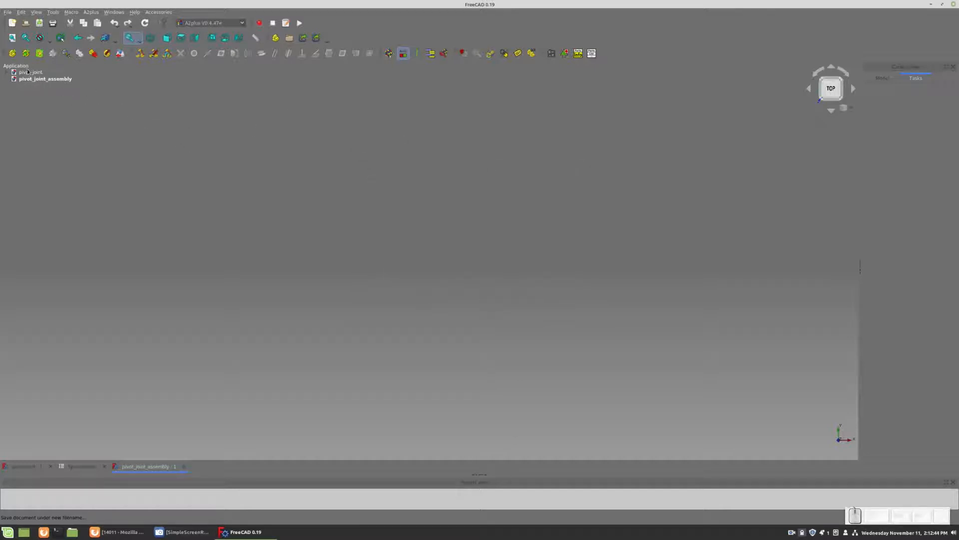
- Import the part from pivot_joint.FCStd into the assembly as the first component
left_click(13, 54)
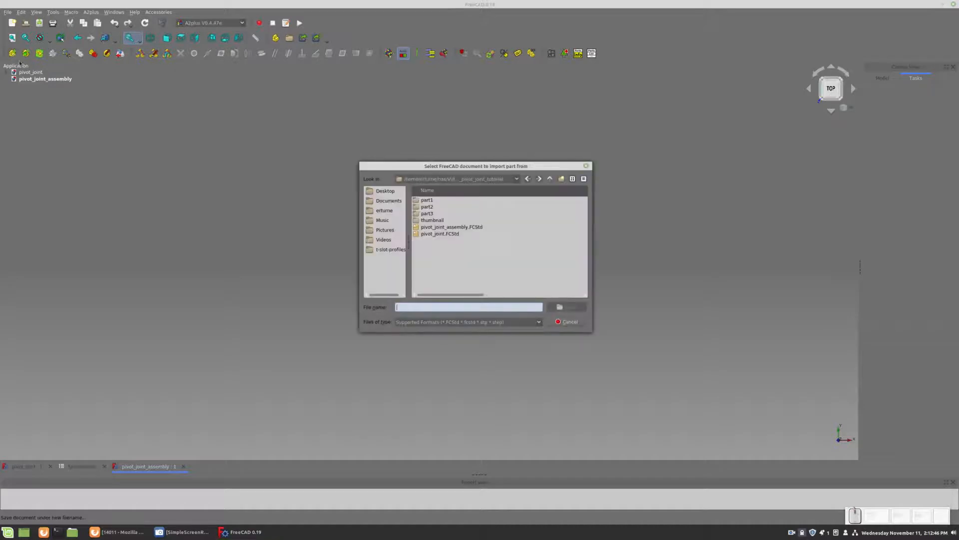
left_click(440, 234)
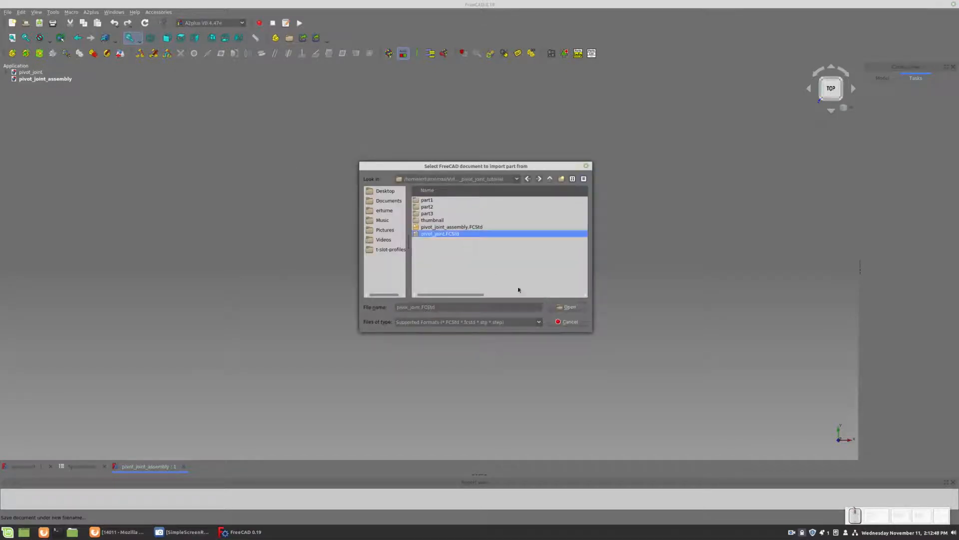
left_click(570, 306)
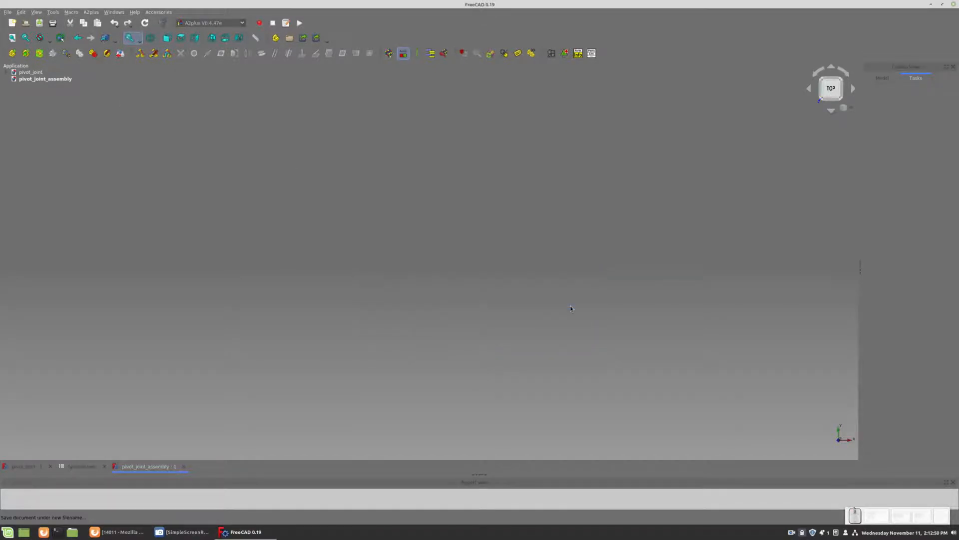
middle_click_drag(623, 393, 454, 305)
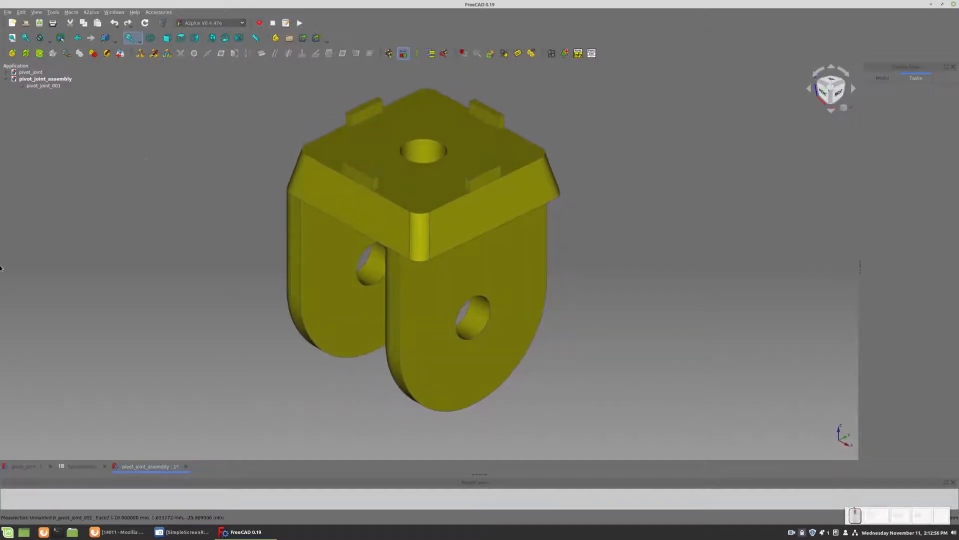
- Duplicate the imported pivot joint and place the copy beside the original
left_click(36, 86)
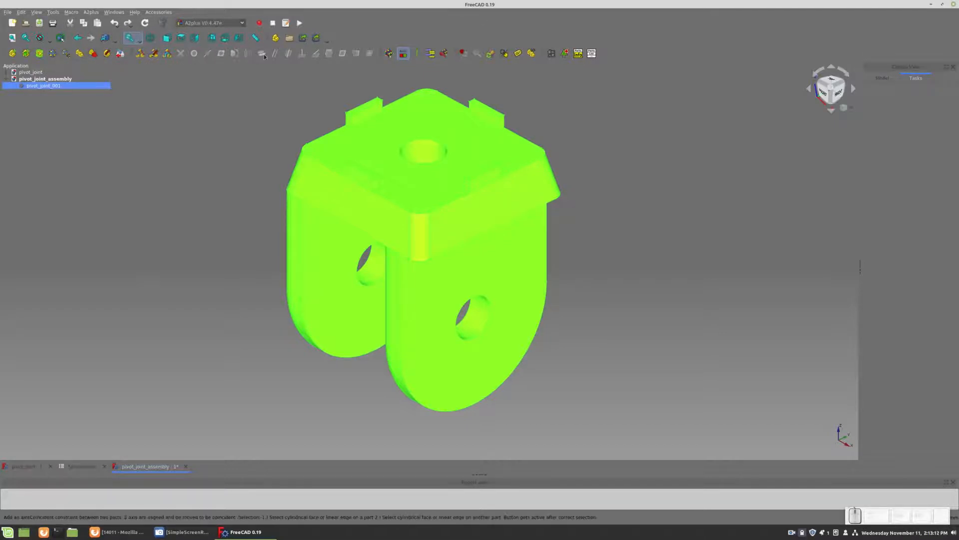
left_click(78, 54)
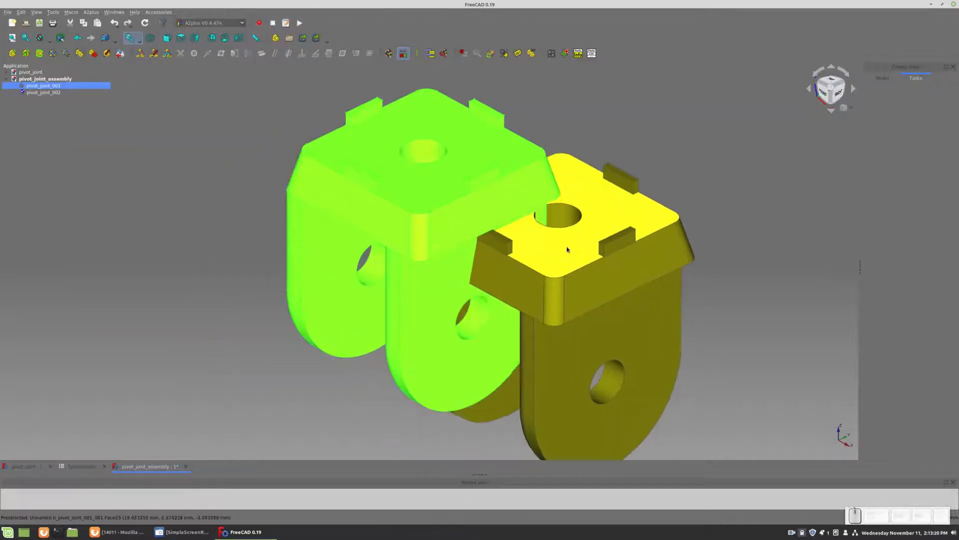
left_click(704, 174)
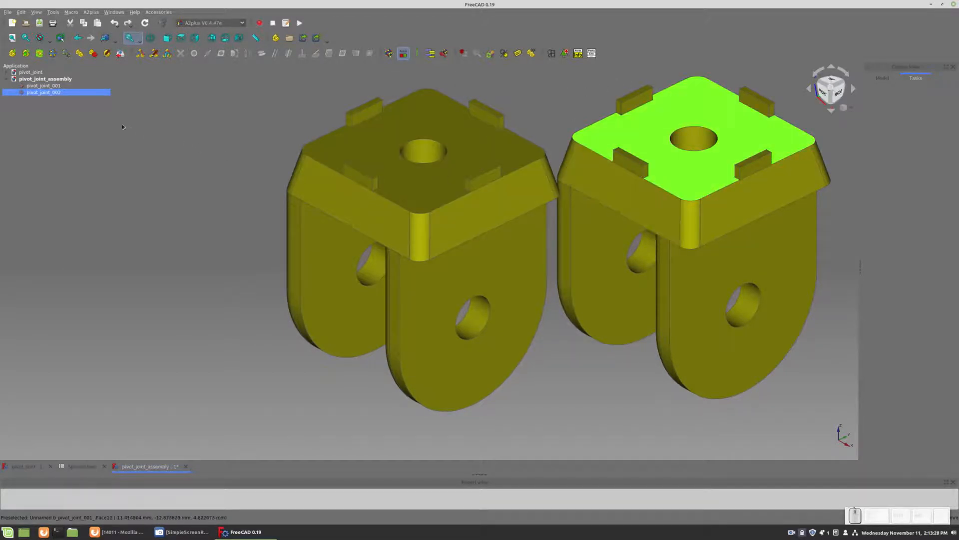
- Turn the second pivot joint upside down by rotating it 180° about its Y axis, and move it close beside the first one
double_click(49, 93)
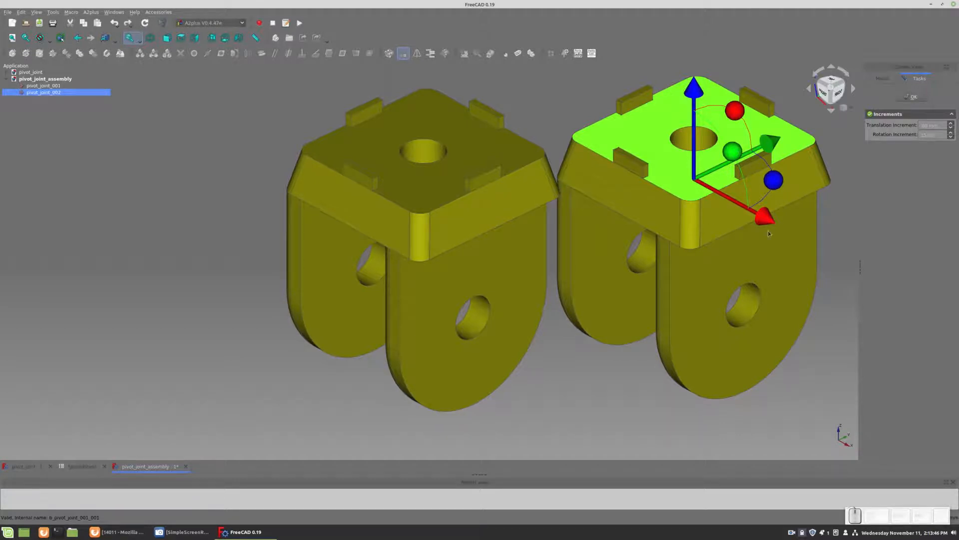
left_click_drag(736, 152, 577, 277)
left_click_drag(693, 270, 653, 434)
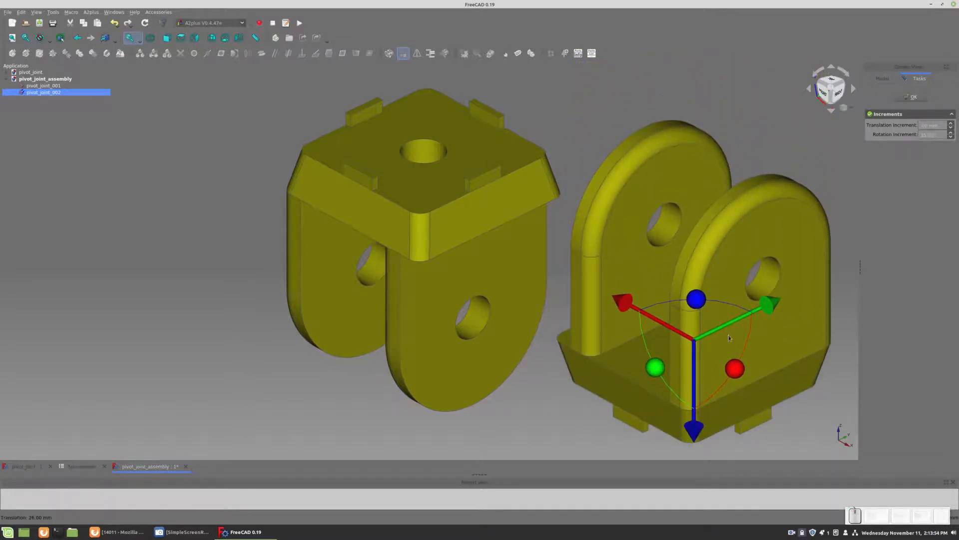
mouse_move(774, 307)
left_mouse_down()
mouse_move(737, 328)
mouse_move(787, 303)
left_mouse_up()
left_click_drag(623, 305, 560, 257)
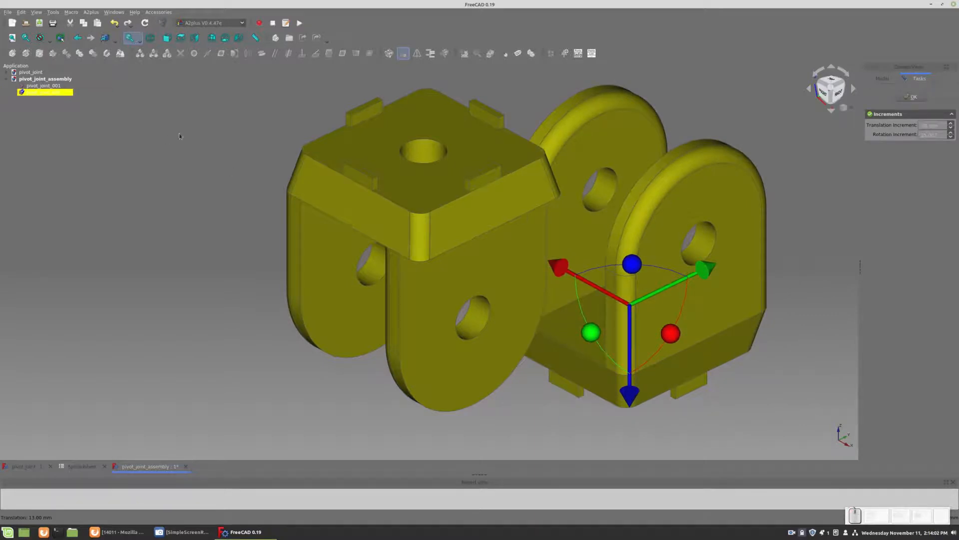
left_click(775, 389)
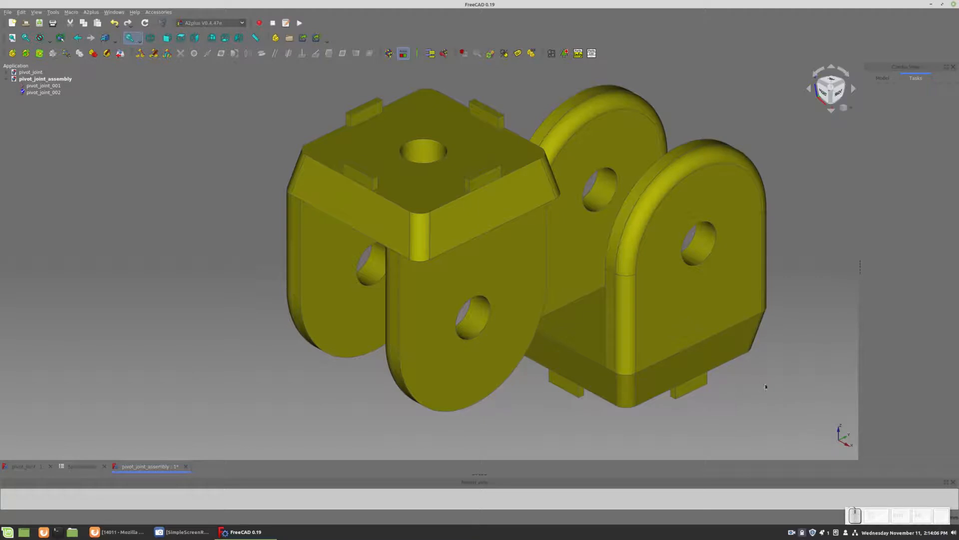
left_click(490, 321)
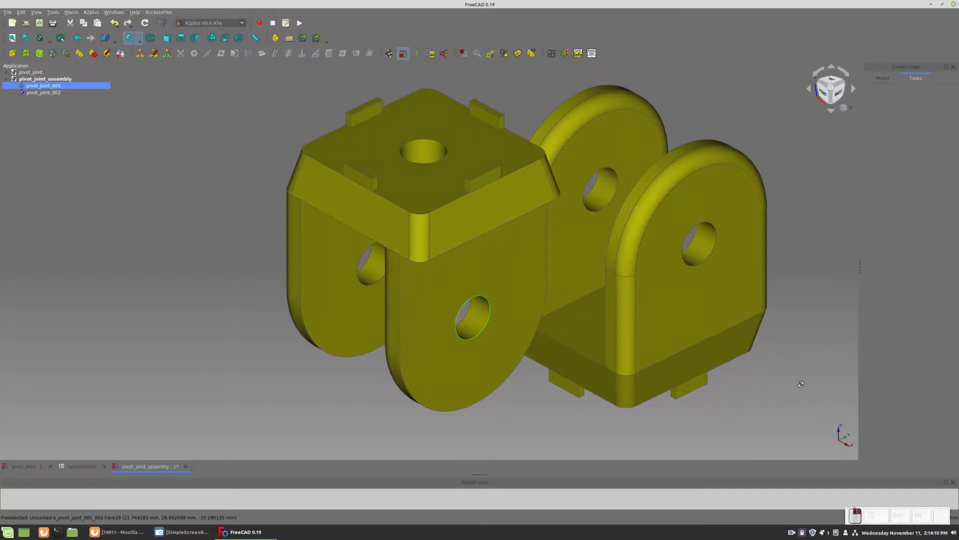
middle_click_drag(800, 385, 293, 315)
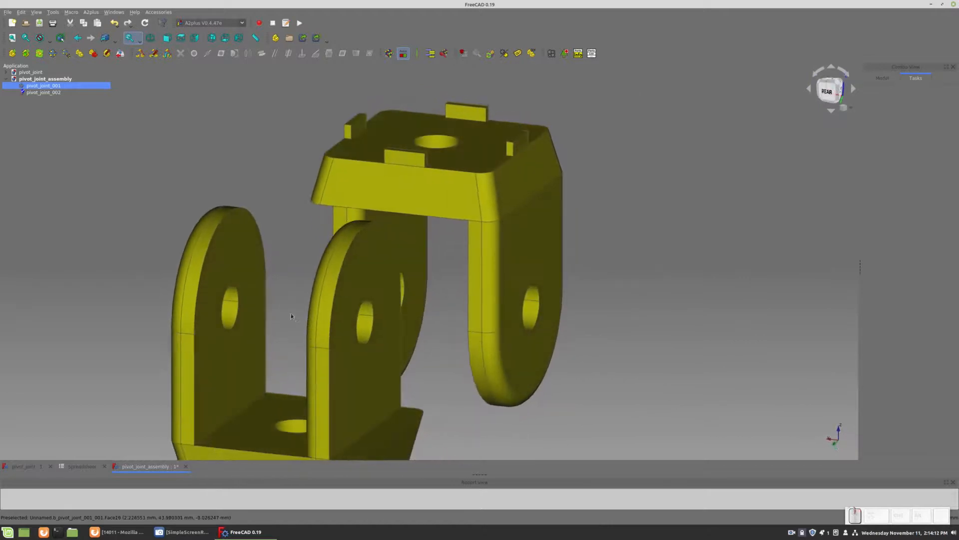
left_click(238, 309, "ctrl")
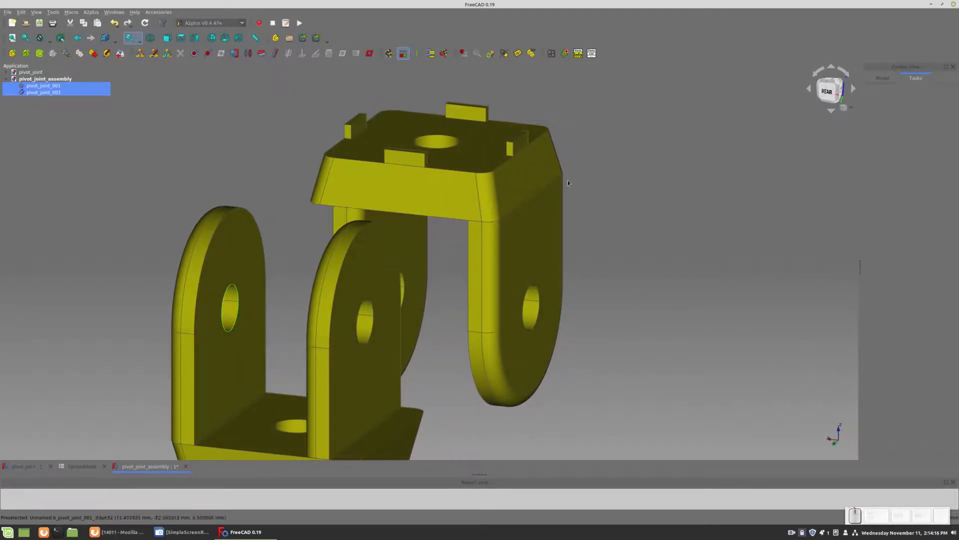
left_click(679, 259)
- Check the product photo in Firefox and tilt the first pivot joint 30° about its X axis to match it
middle_click_drag(625, 359, 887, 249)
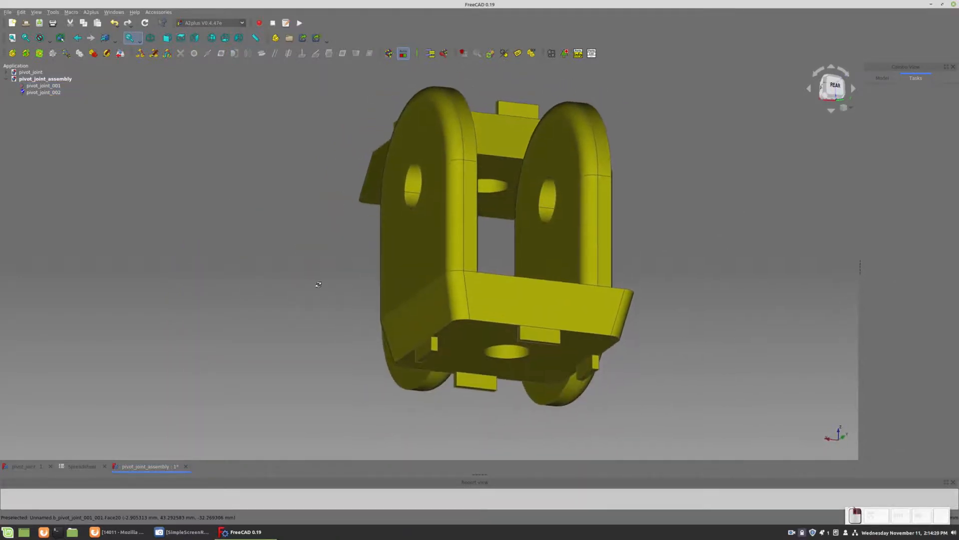
key("3")
left_click(128, 532)
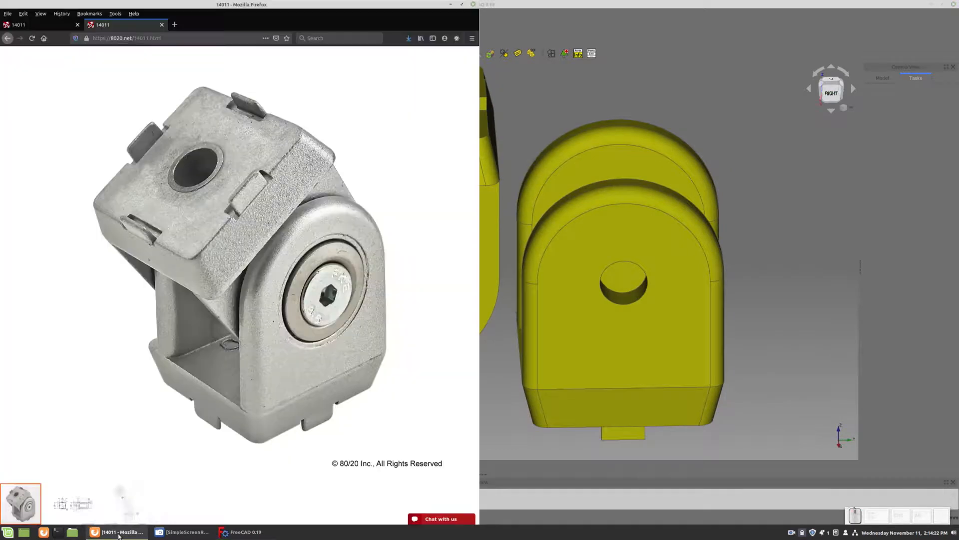
left_click(114, 535)
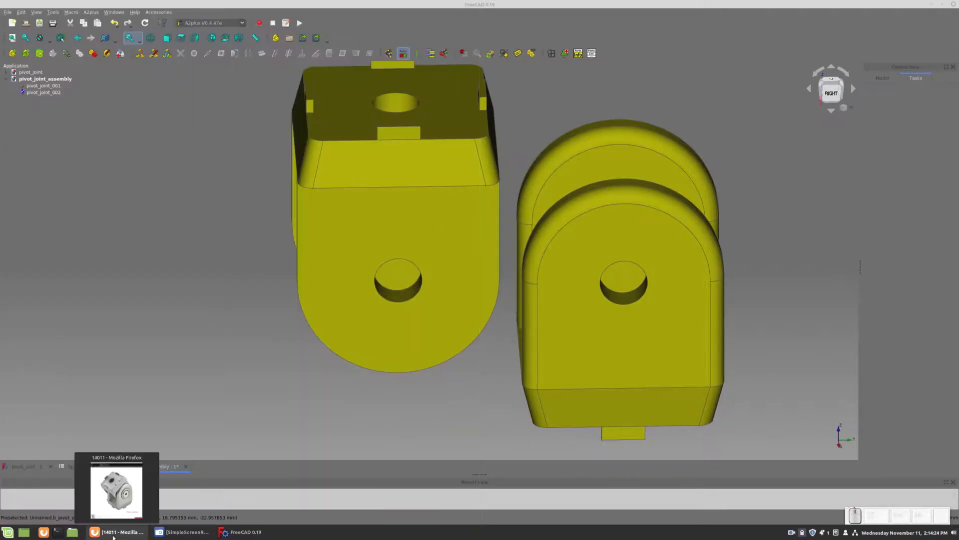
left_click(113, 536)
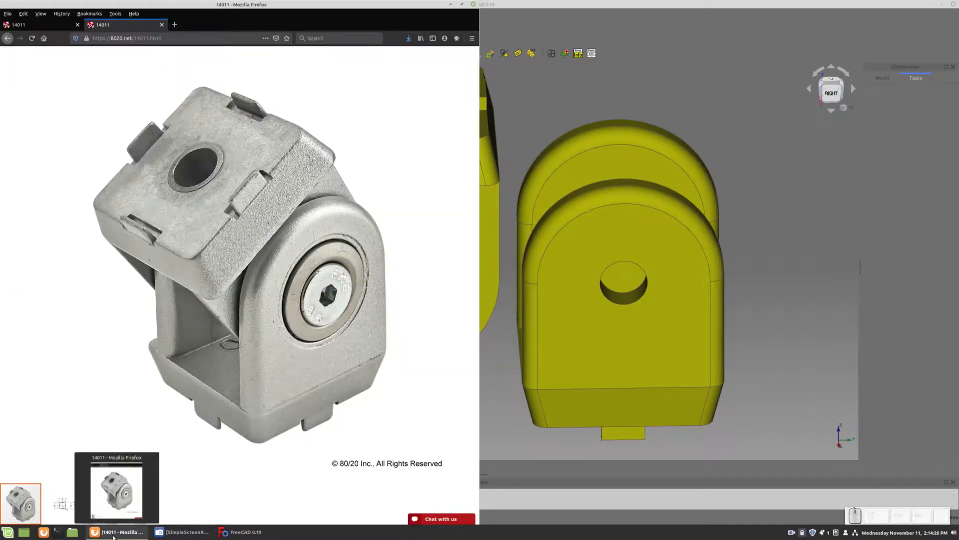
left_click(113, 535)
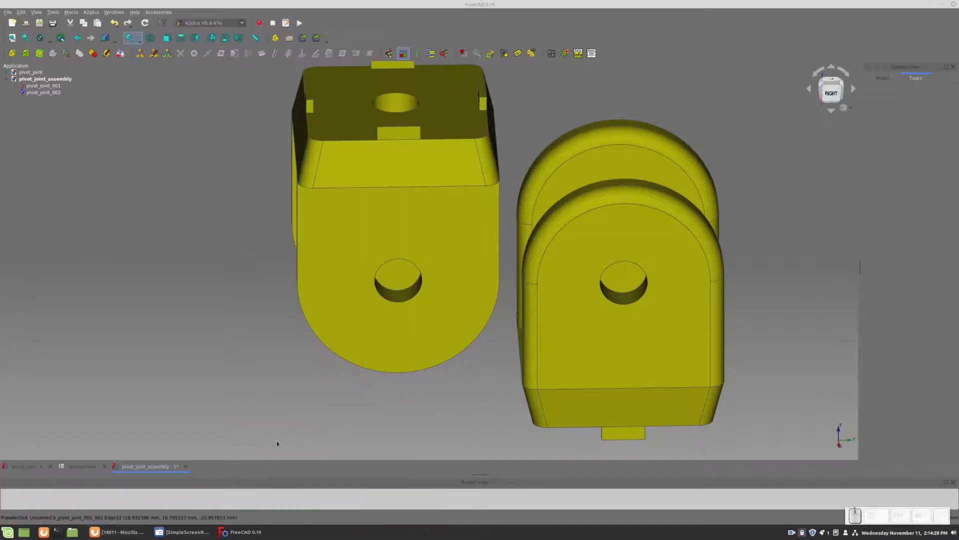
middle_click_drag(274, 446, 434, 412)
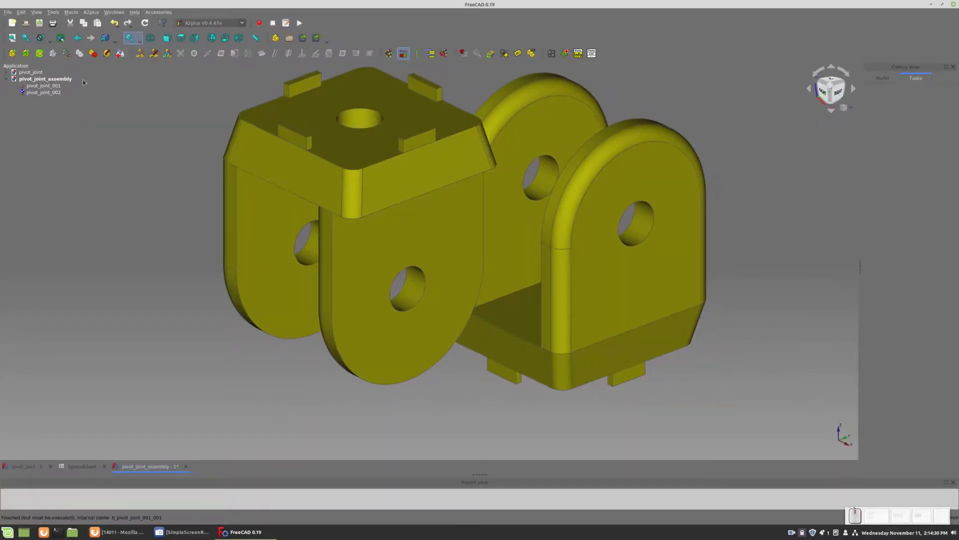
left_click(44, 85)
double_click(44, 85)
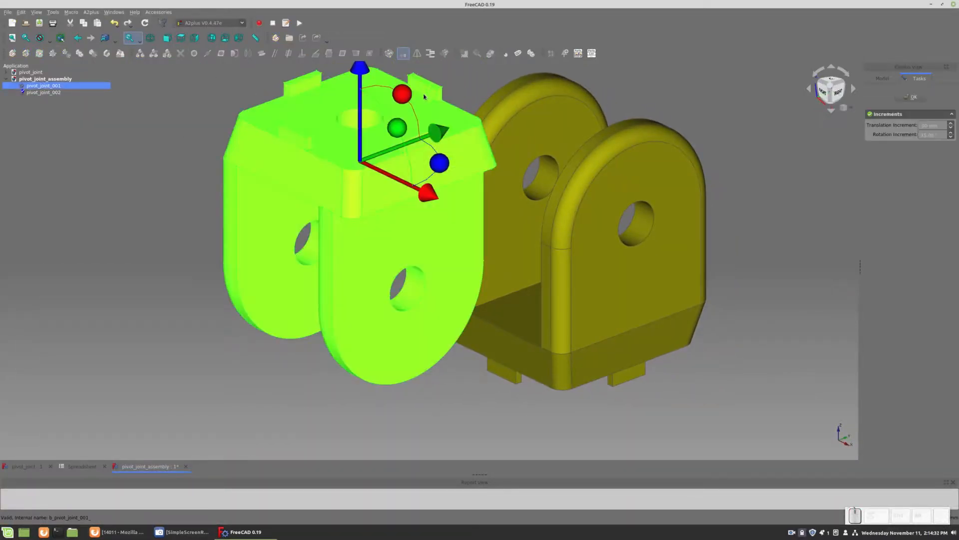
left_click_drag(403, 94, 367, 98)
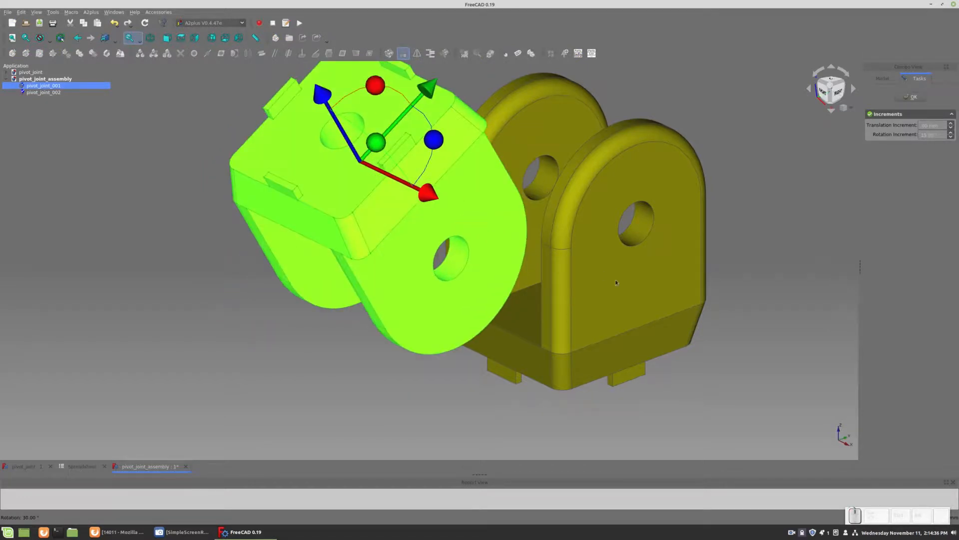
left_click(716, 371)
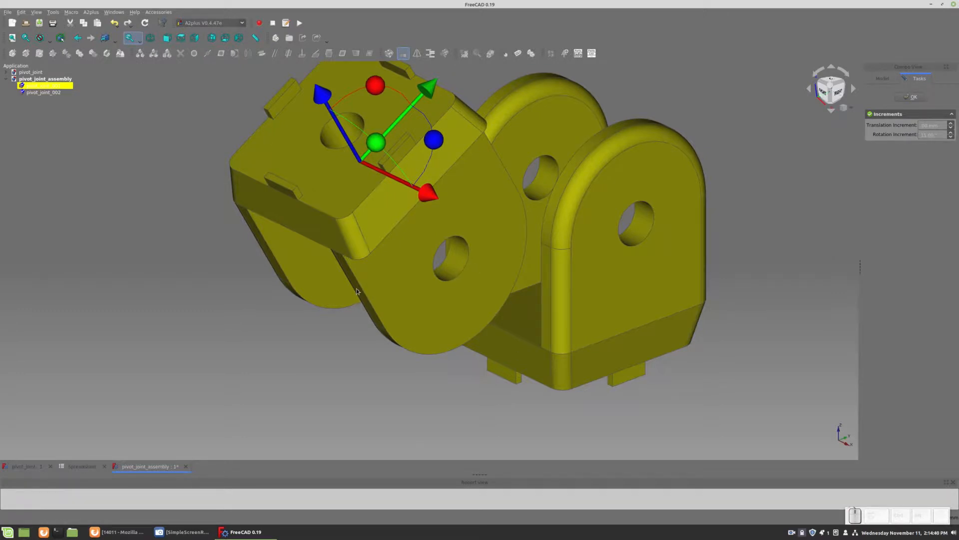
key("Return")
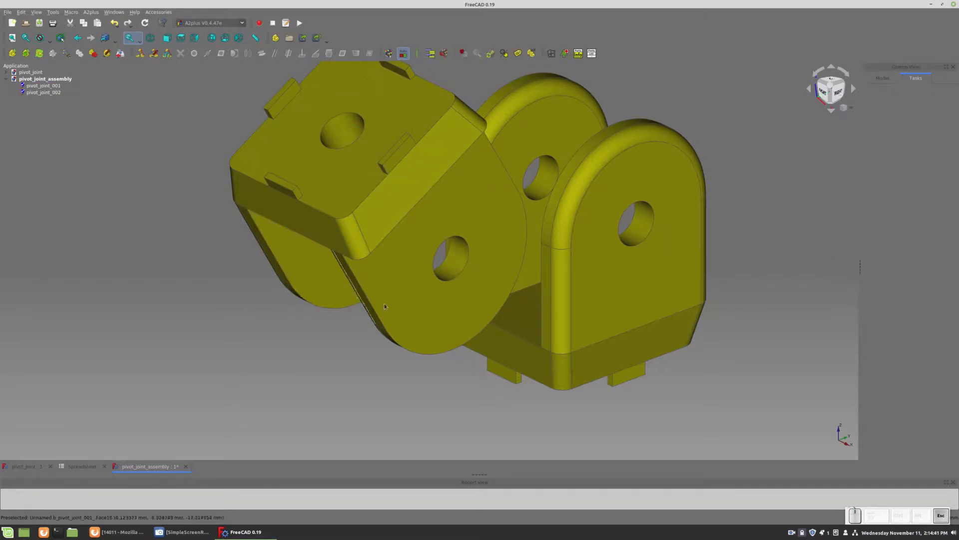
- Join the two pivot joints at their arm holes with a circular edge constraint, opposed direction, 0 mm offset and rotation lock set to True
left_click(462, 271)
middle_click_drag(777, 396, 250, 364)
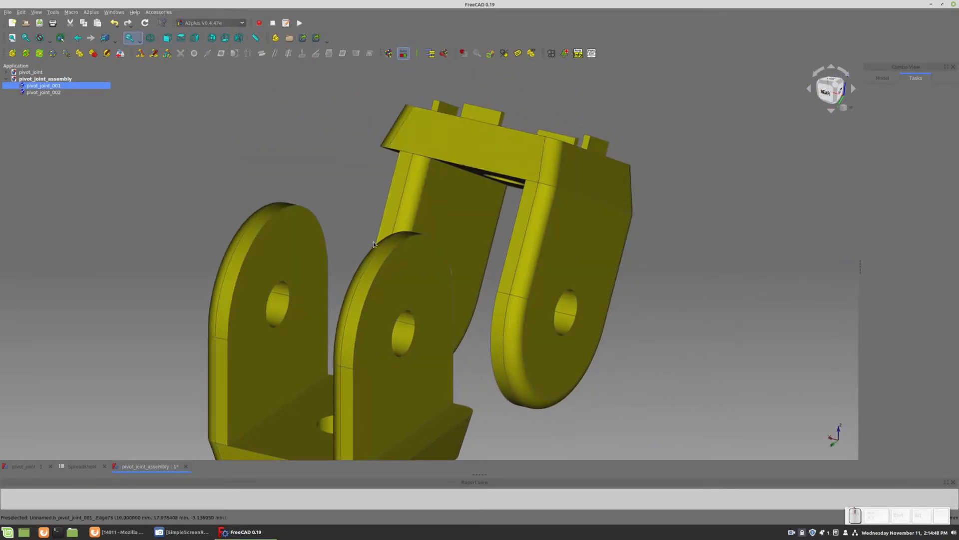
left_click(287, 315, "ctrl")
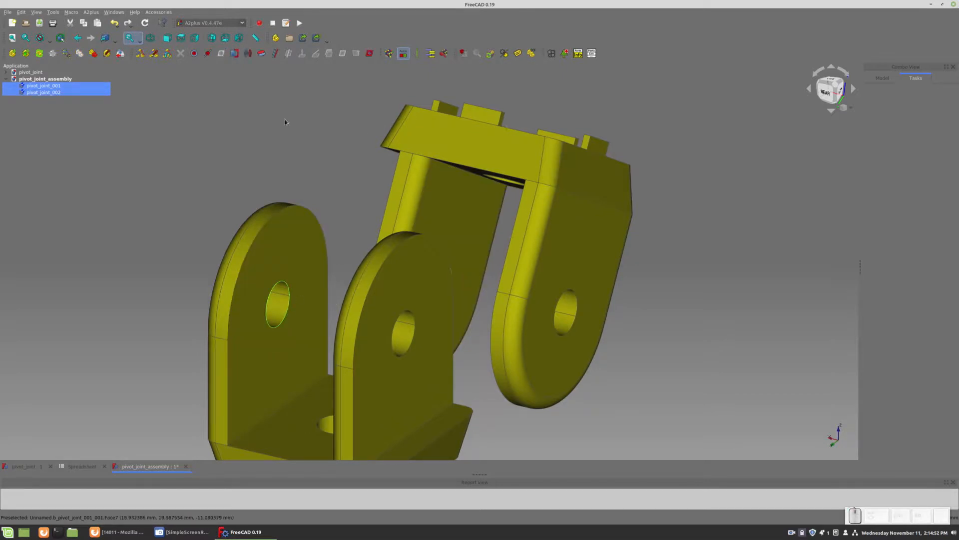
left_click(249, 52)
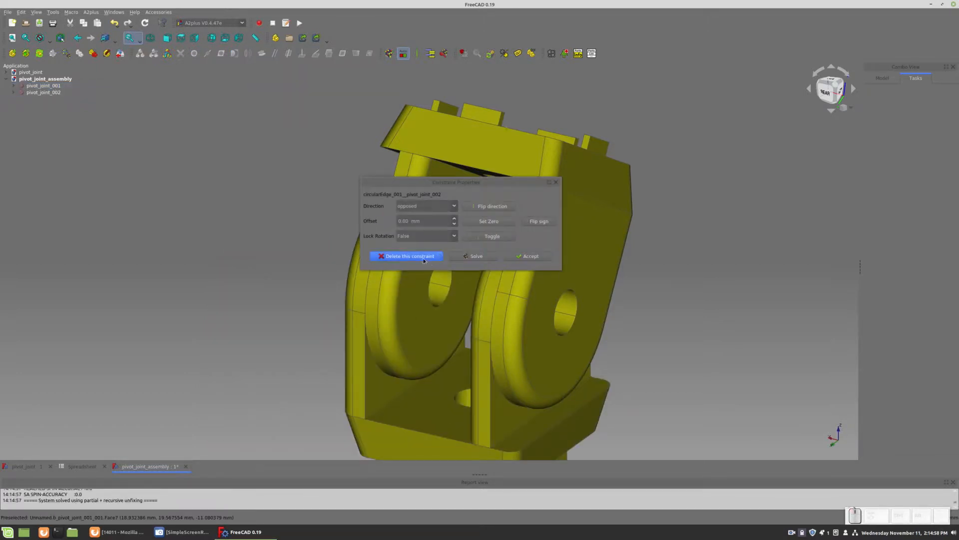
left_click(414, 235)
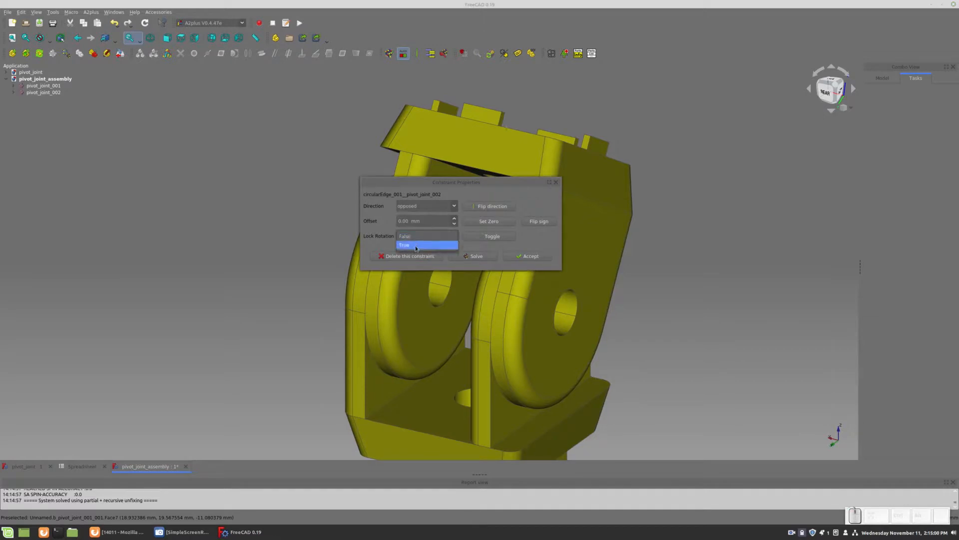
left_click(416, 245)
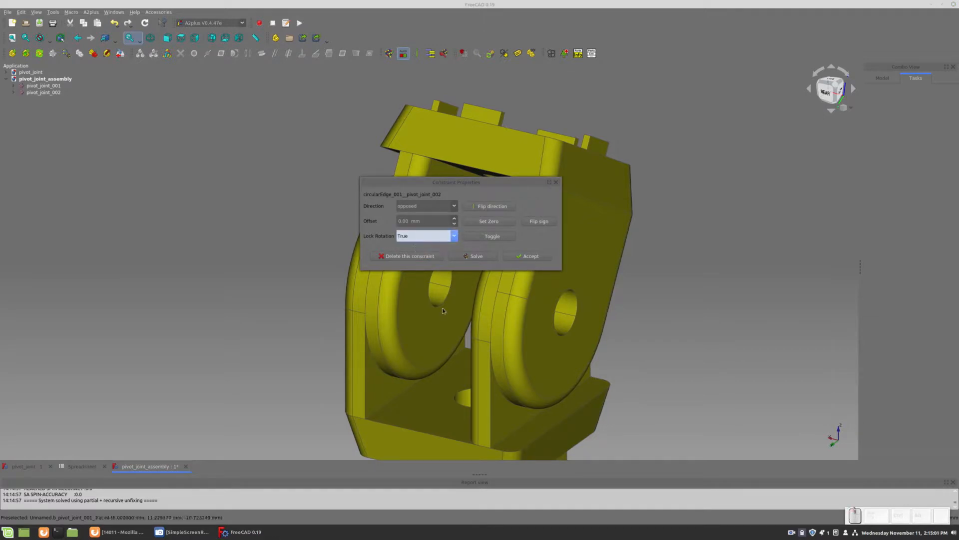
left_click(523, 256)
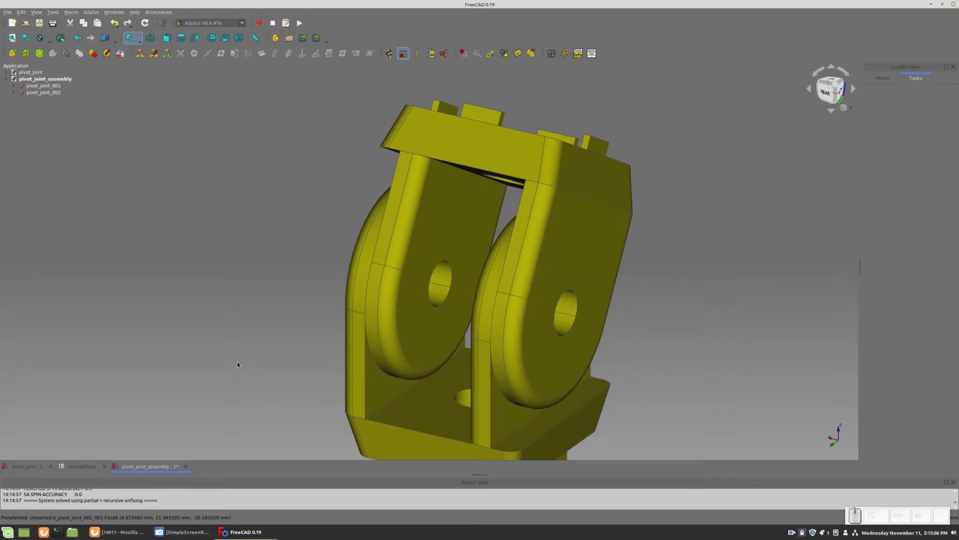
- Show the joined assembly in isometric view side by side with the product photo in Firefox and compare them
middle_click_drag(237, 364, 783, 342)
left_click(851, 108)
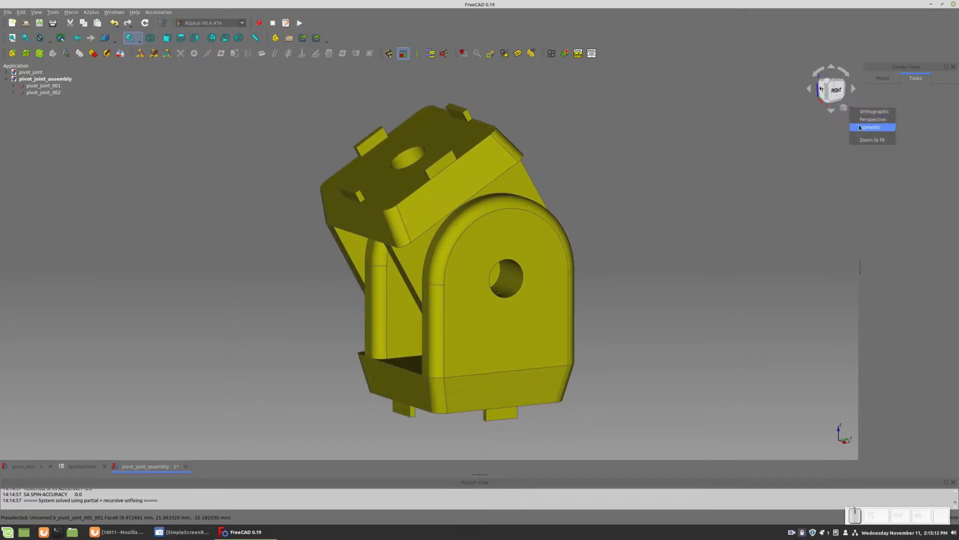
left_click(863, 123)
middle_click_drag(675, 339, 643, 283)
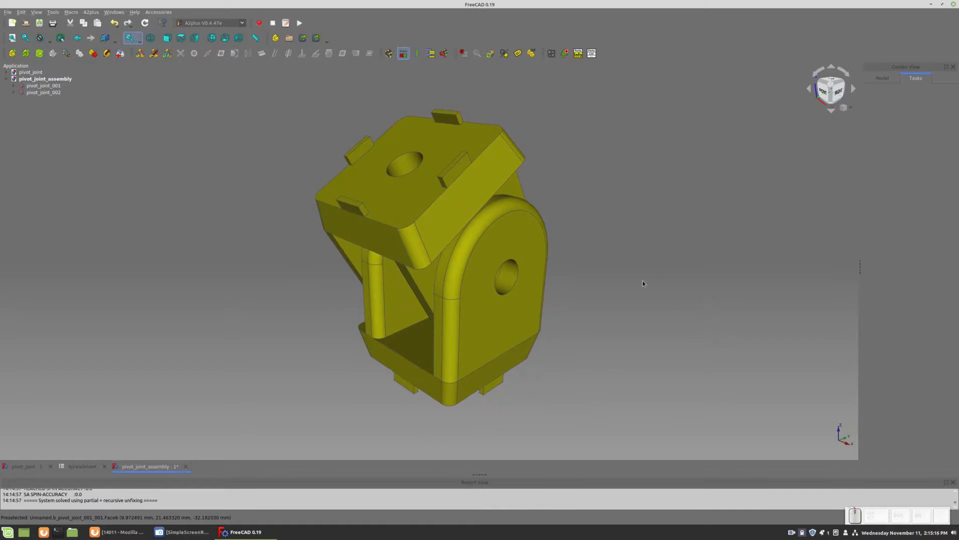
key("super+Right")
left_click(104, 533)
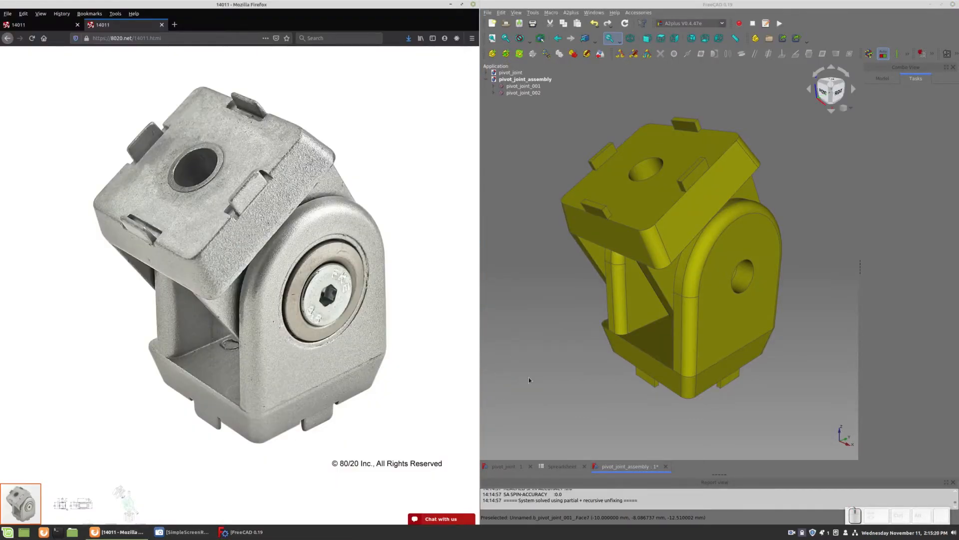
- Adjust the assembly's viewing angle to resemble the product photo and save the assembly
right_click(553, 307)
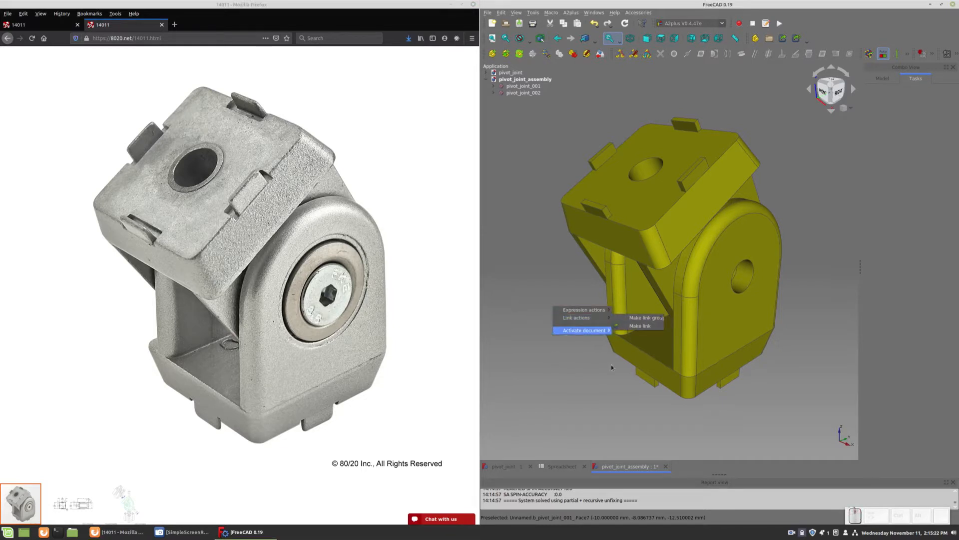
left_click(711, 426)
mouse_move(705, 427)
middle_mouse_down()
mouse_move(710, 433)
mouse_move(694, 446)
middle_mouse_up()
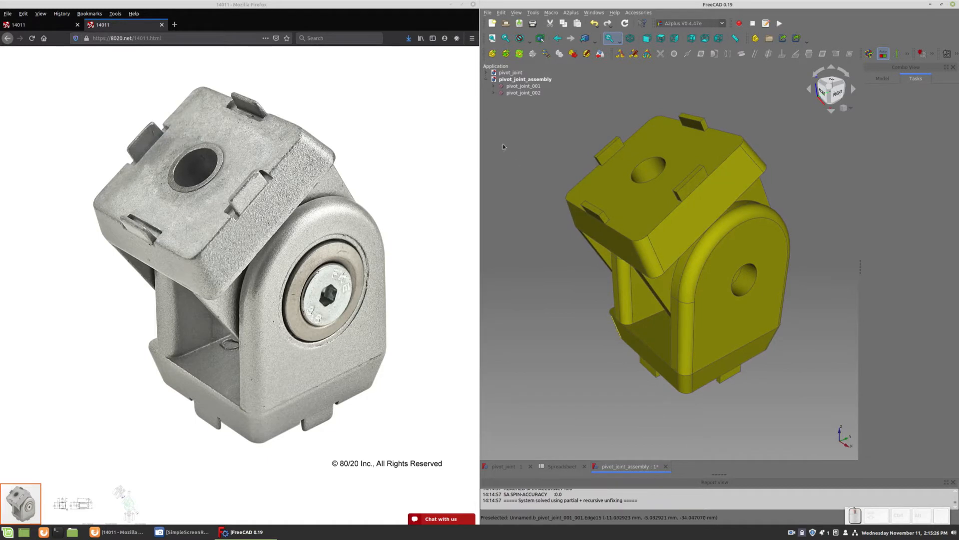
key("ctrl+s")
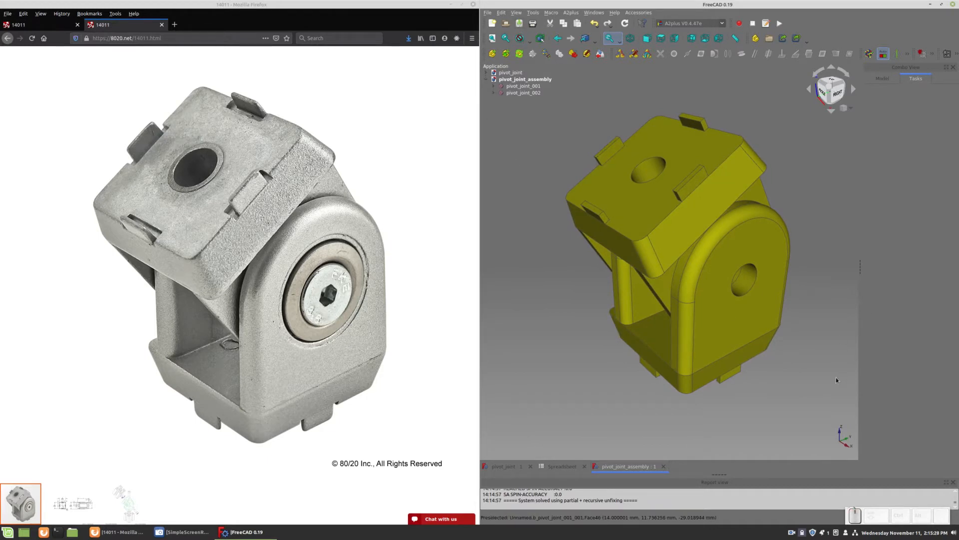